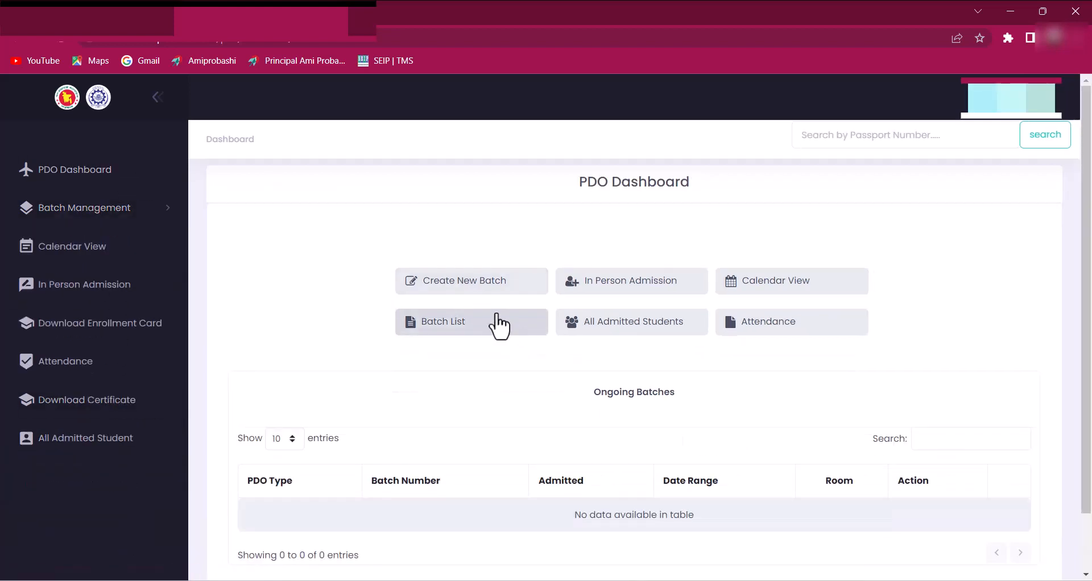
- Start a new batch with capacity 10, PDO type General Category (3 days) and room 401
left_click(479, 296)
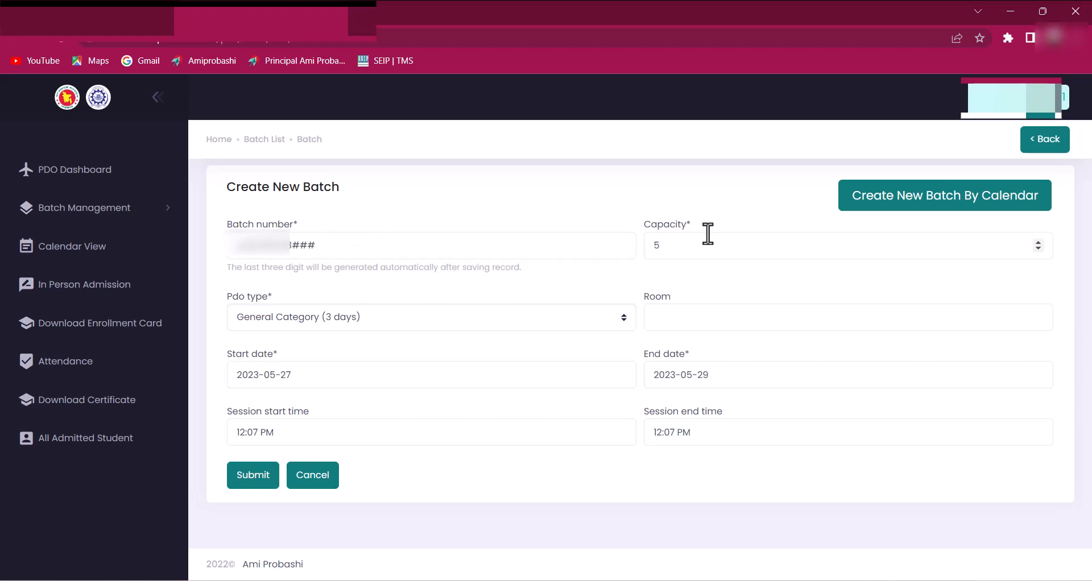
double_click(688, 243)
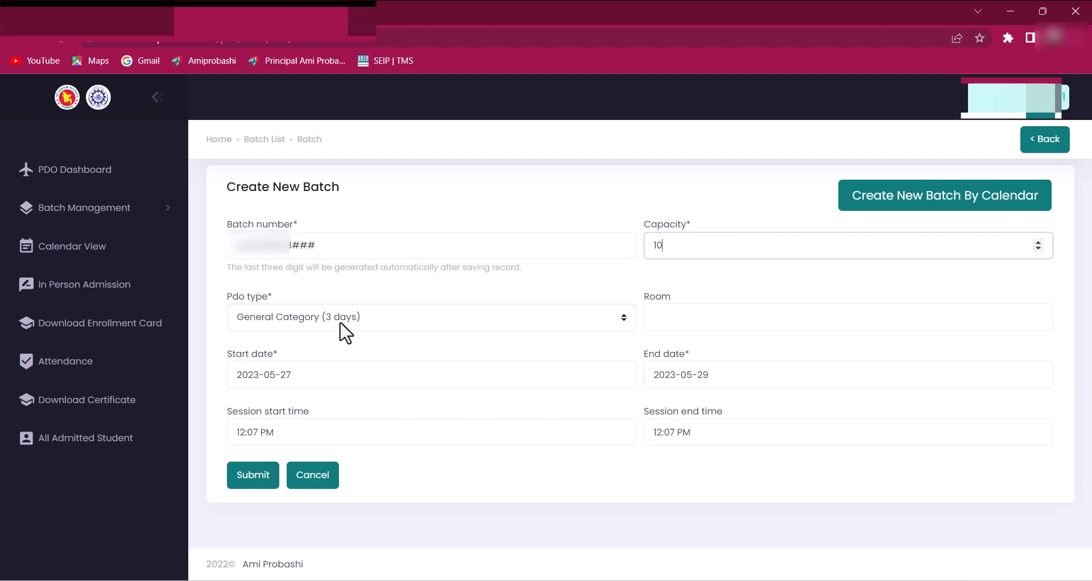
left_click(311, 322)
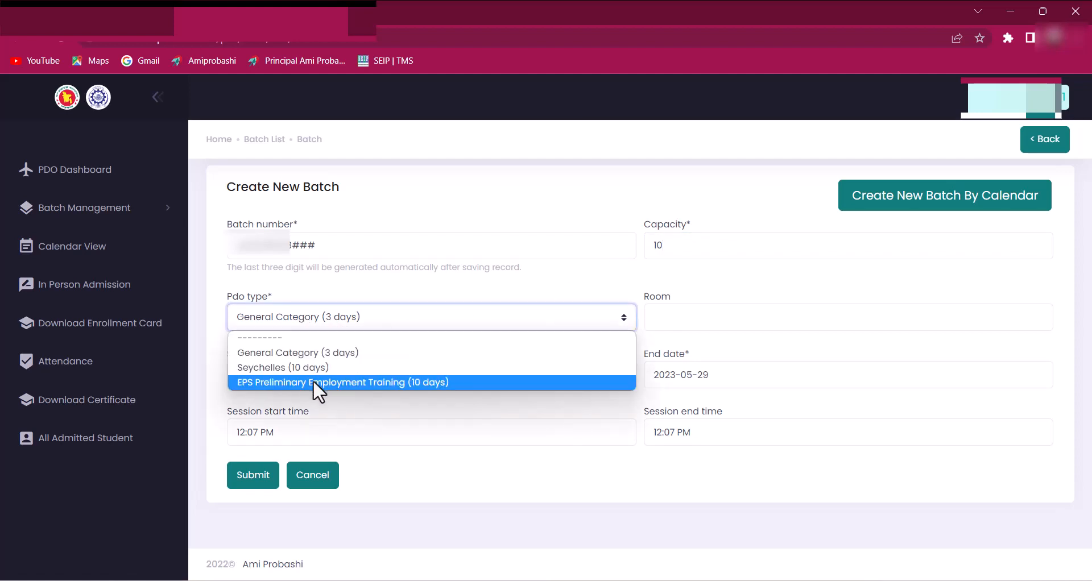
left_click(325, 354)
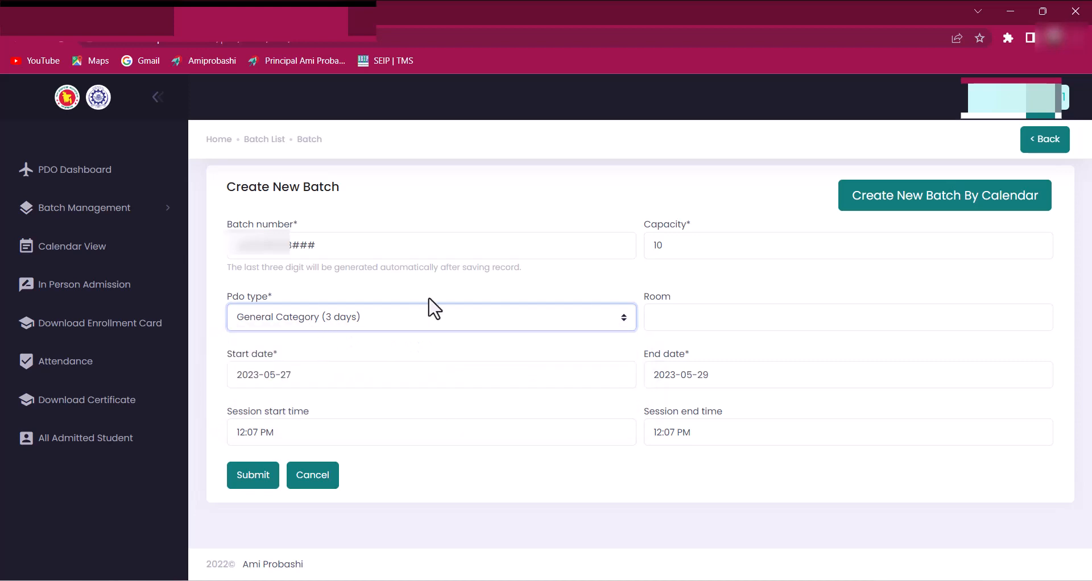
left_click(650, 317)
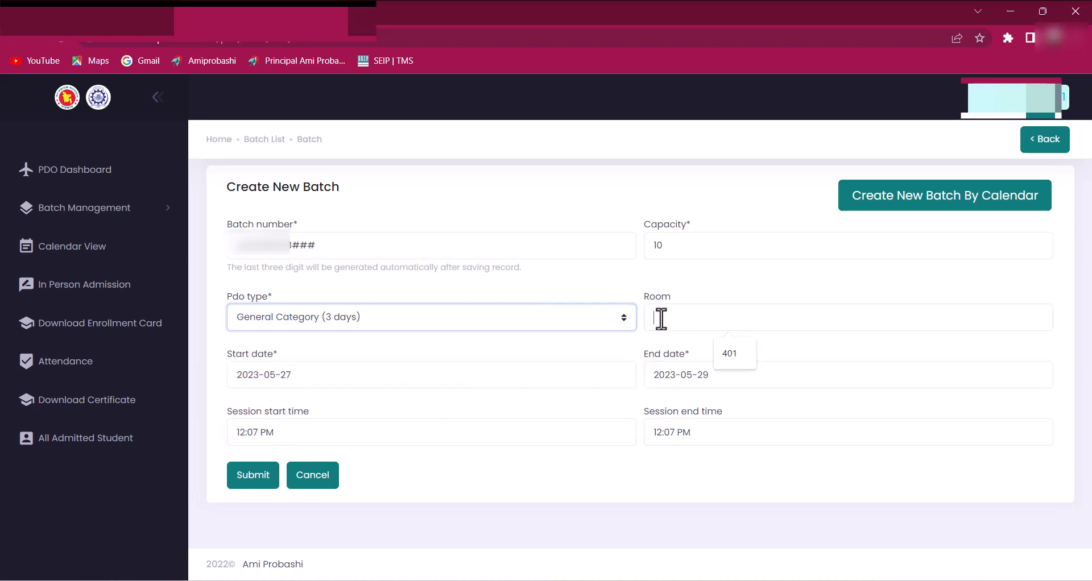
left_click(738, 358)
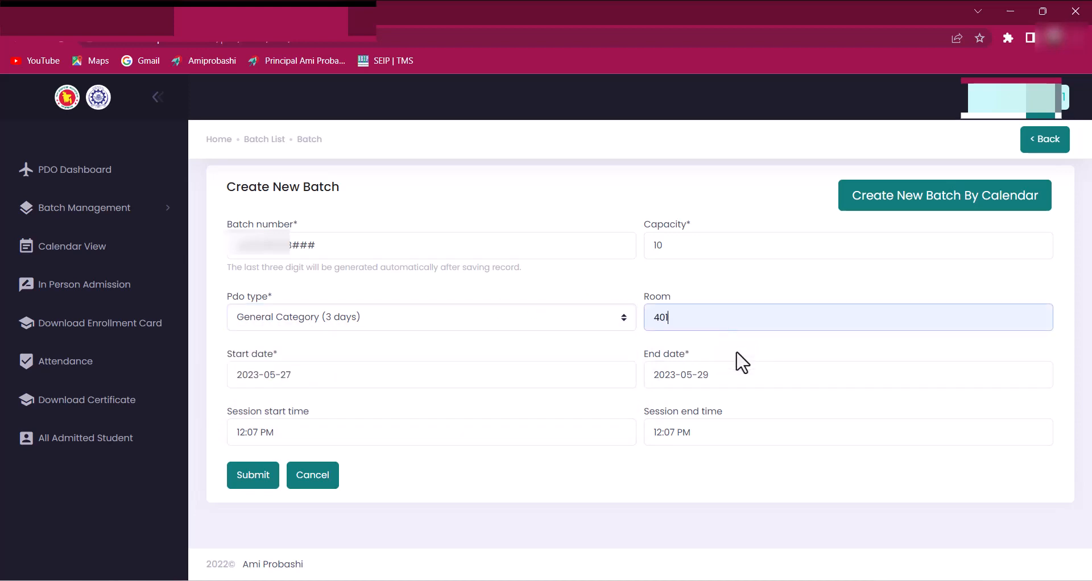
- Set the new batch's start date to 2023-05-28
left_click(298, 375)
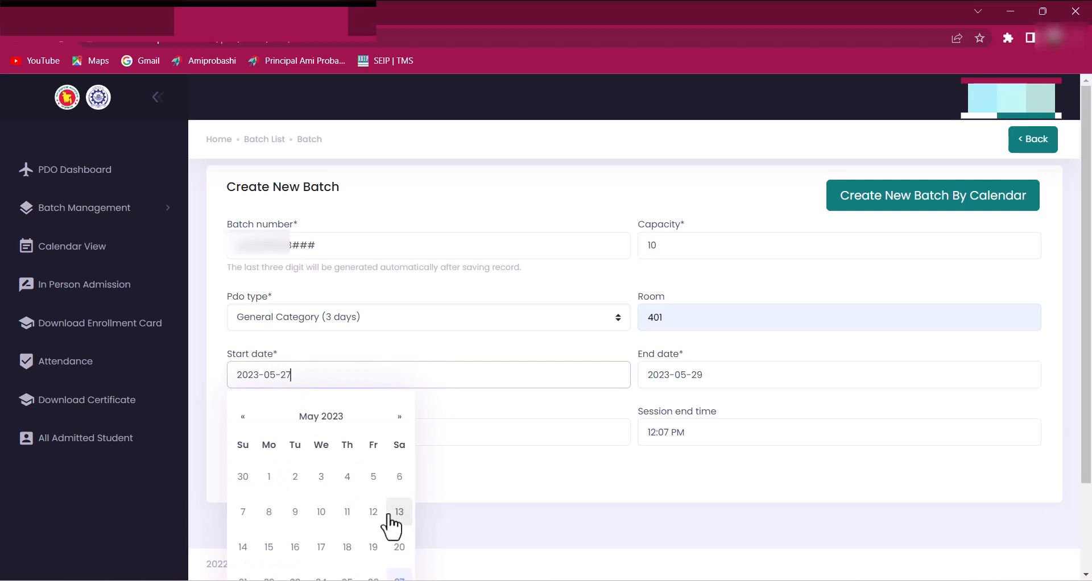
scroll(380, 518, "down", 1)
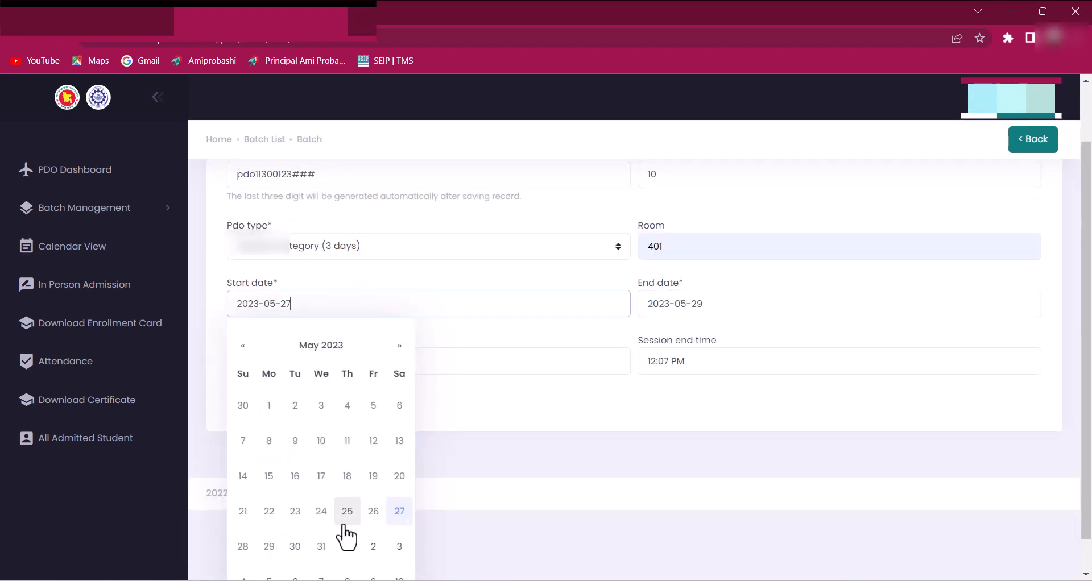
left_click(243, 546)
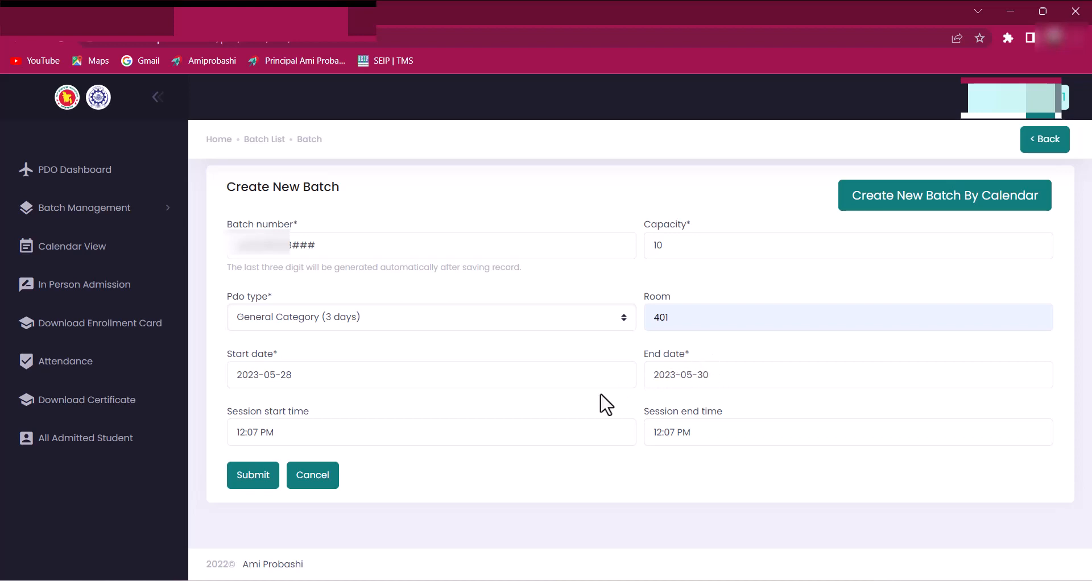
- Set the batch's session start time to 9:00 AM
left_click(283, 431)
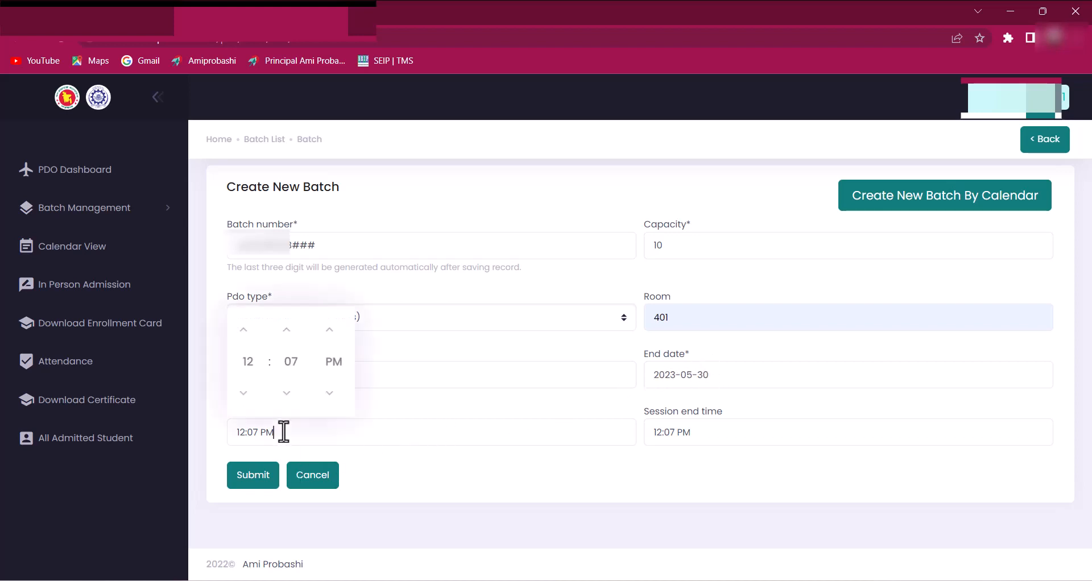
left_click(244, 329)
left_click(243, 394)
left_click(243, 393)
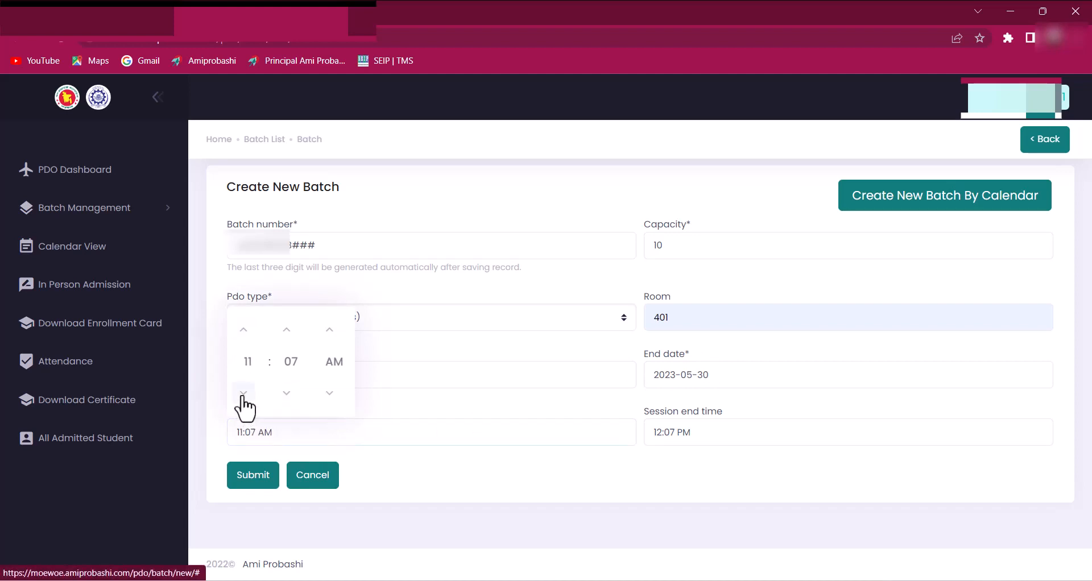
left_click(244, 393)
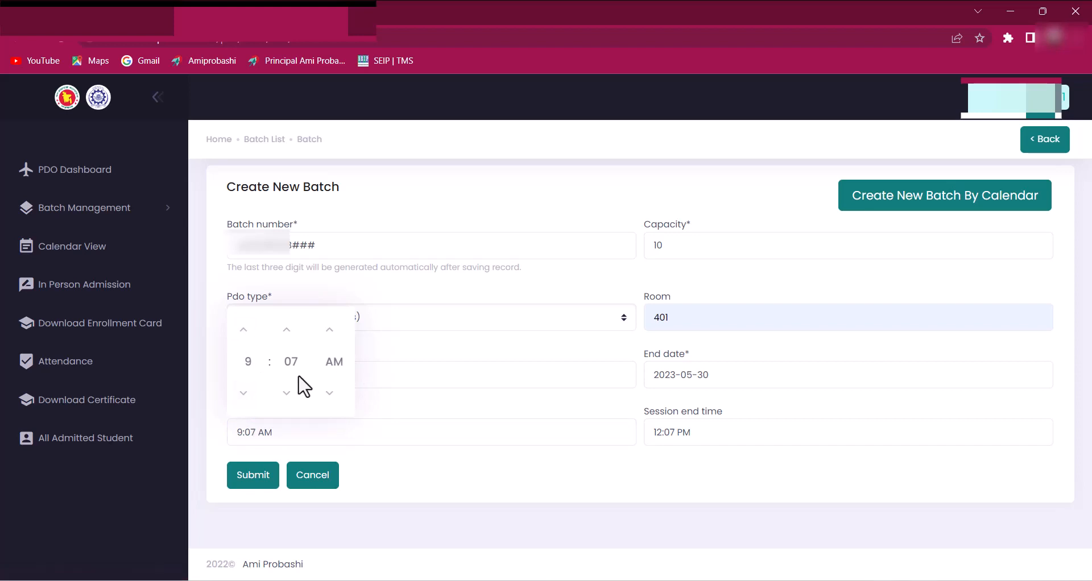
left_click(287, 394)
left_click(286, 393)
left_click(286, 330)
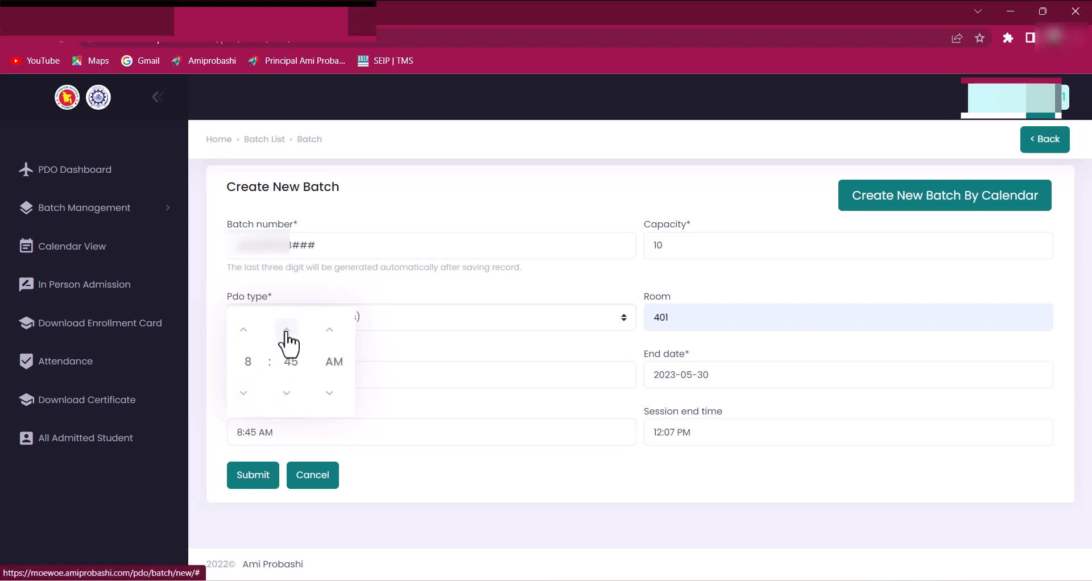
left_click(286, 393)
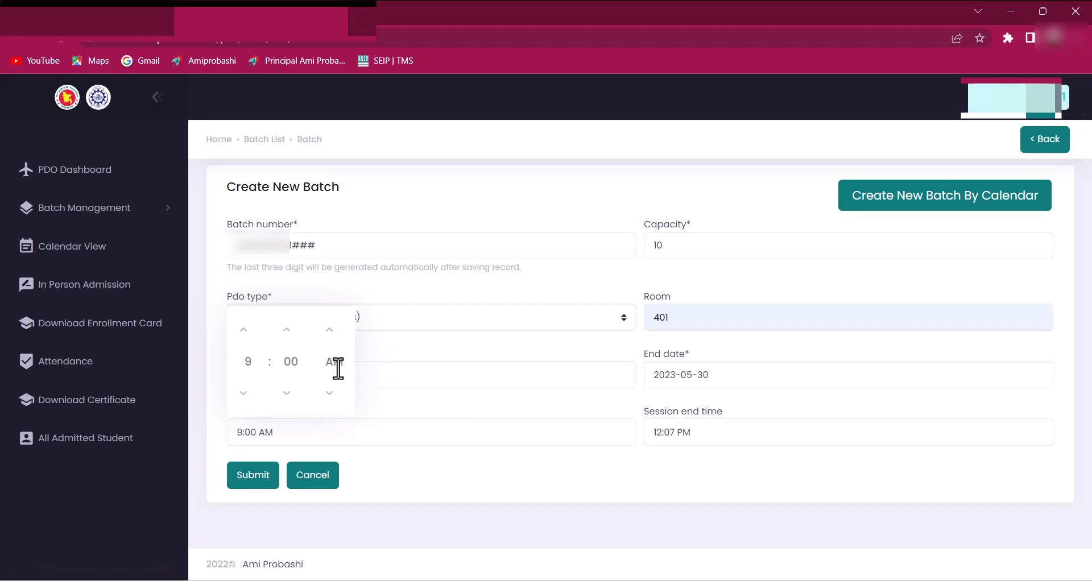
- Set the session end time to 4:00 PM and submit the new batch
left_click(693, 433)
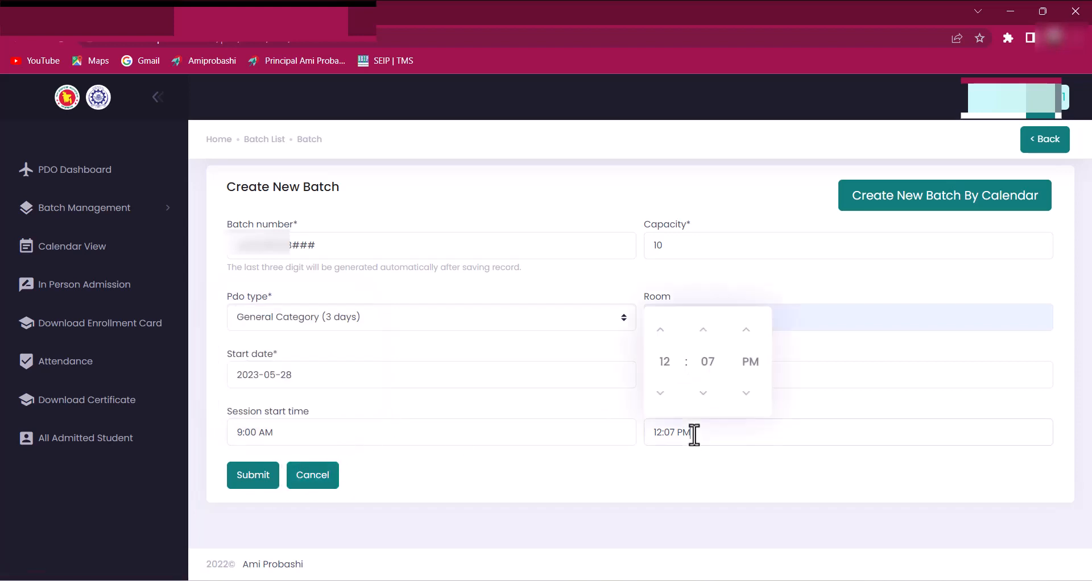
left_click(660, 331)
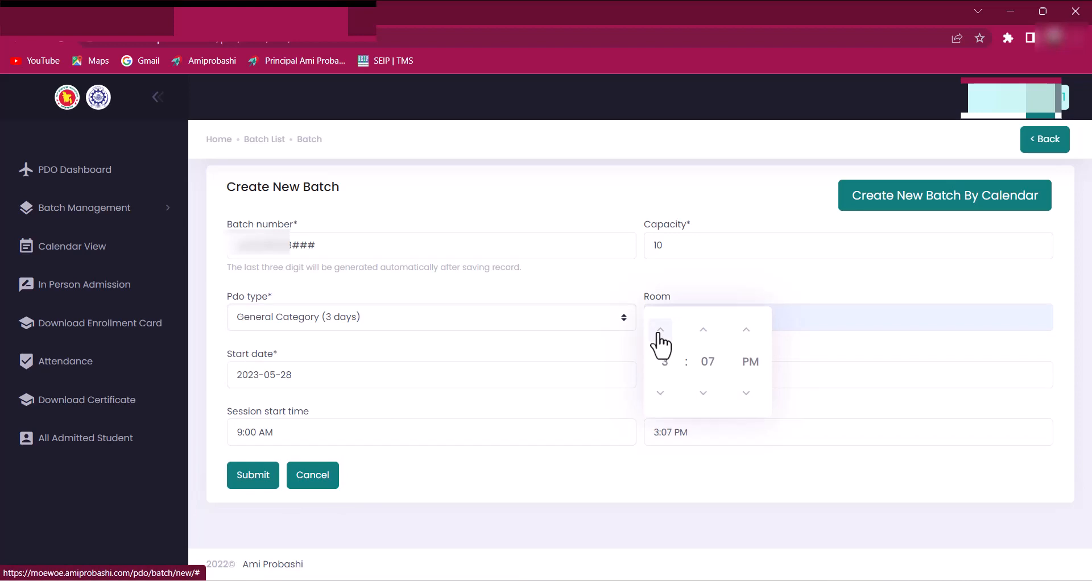
left_click(705, 395)
double_click(707, 362)
double_click(751, 362)
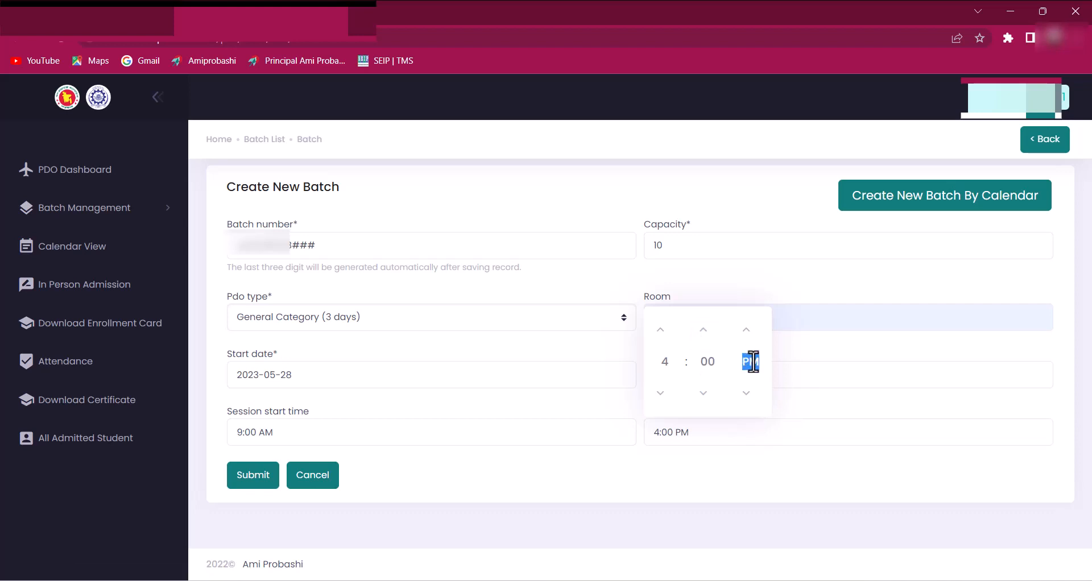
left_click(746, 331)
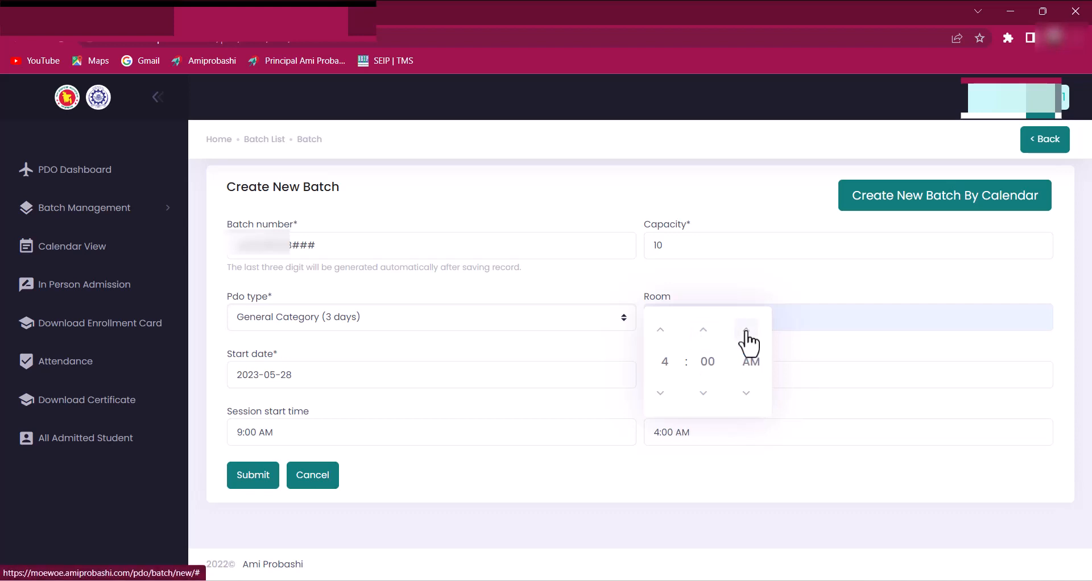
left_click(751, 392)
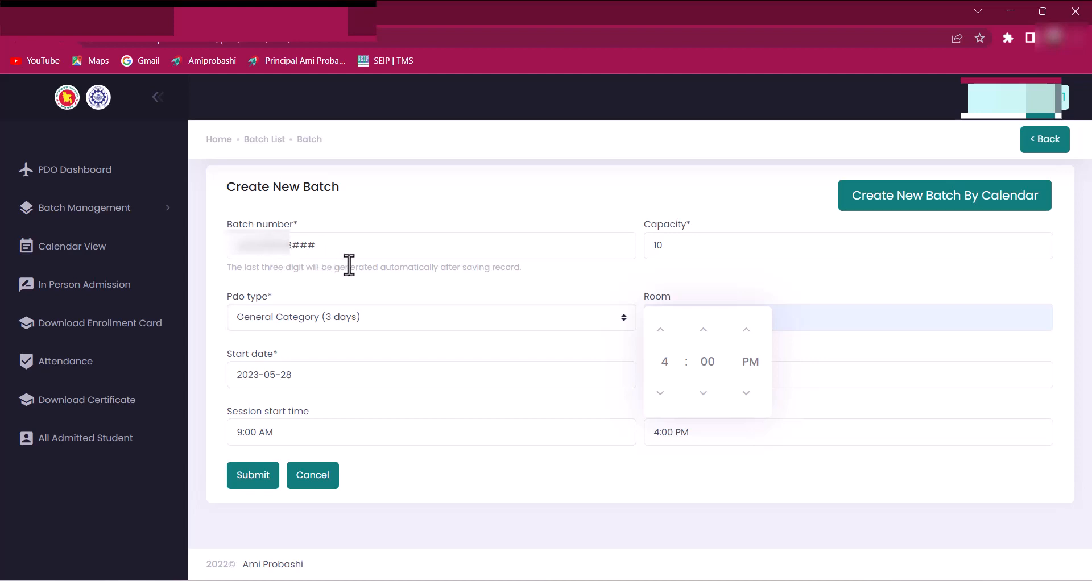
left_click(262, 478)
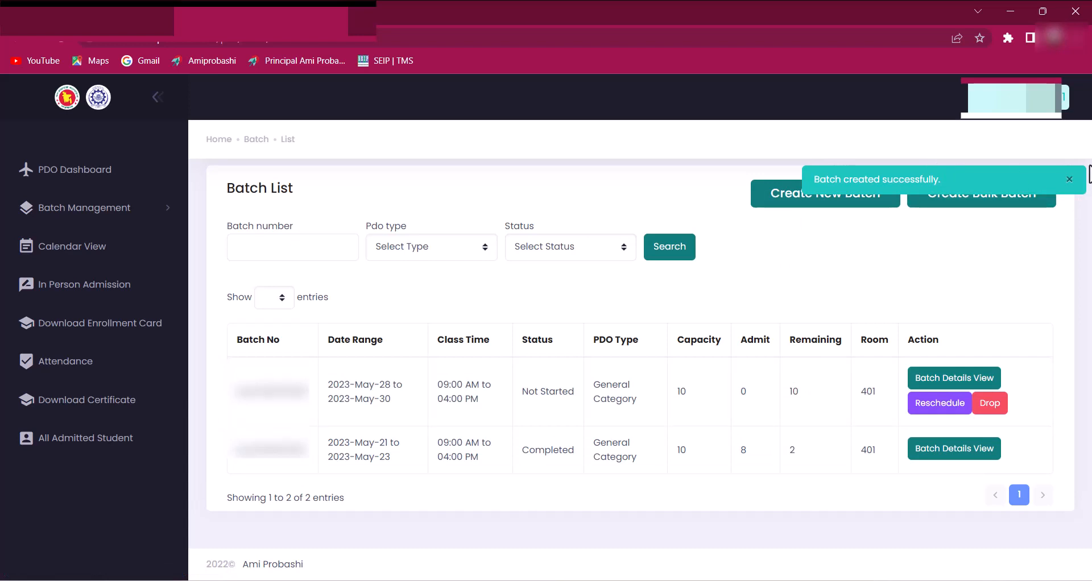
left_click(1069, 180)
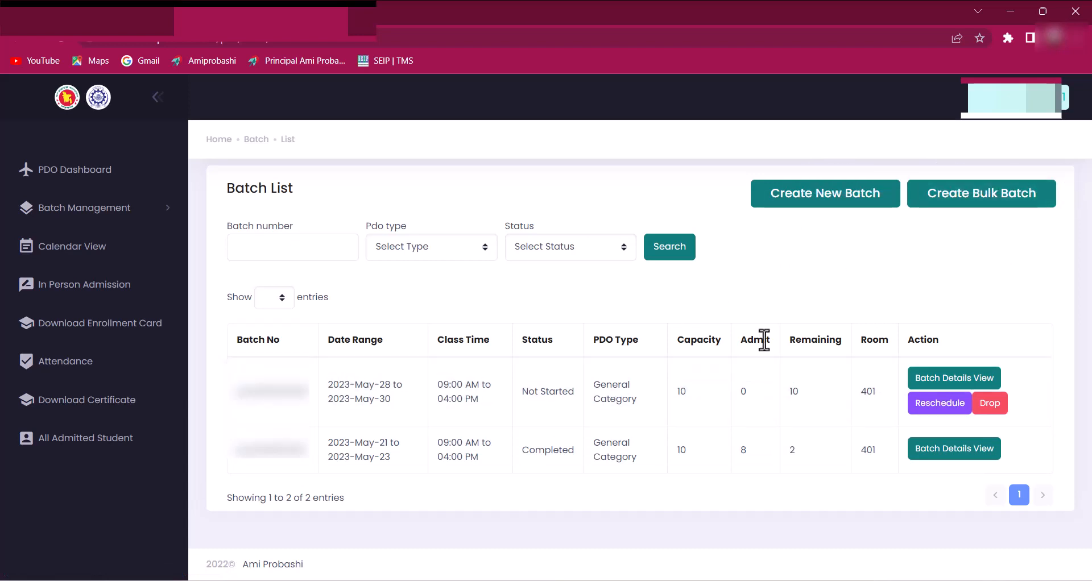
- Return to the PDO dashboard, open the in-person admission form and review its personal information fields
left_click(90, 180)
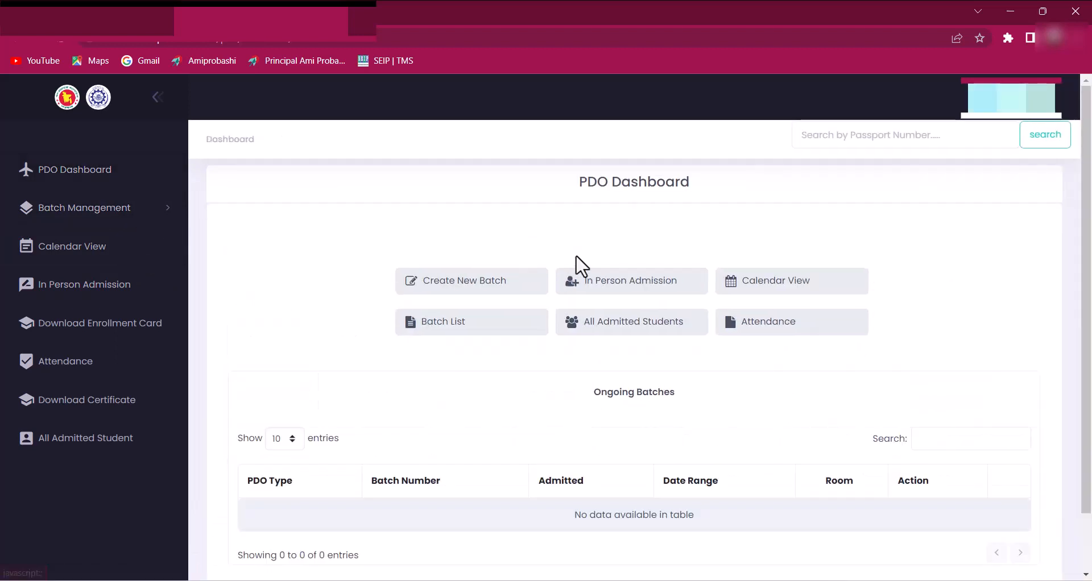
left_click(629, 295)
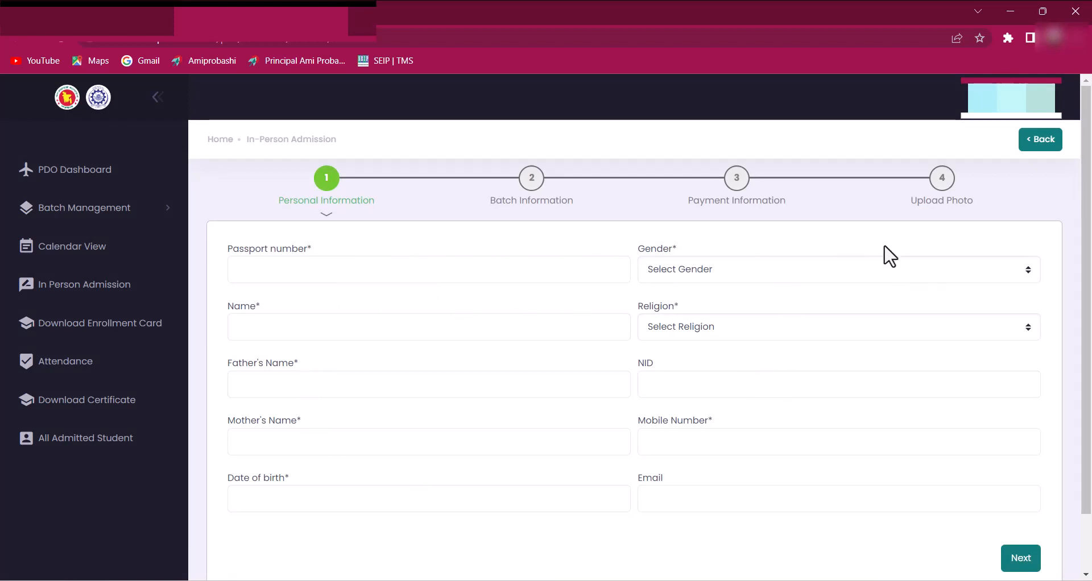
scroll(484, 303, "down", 1)
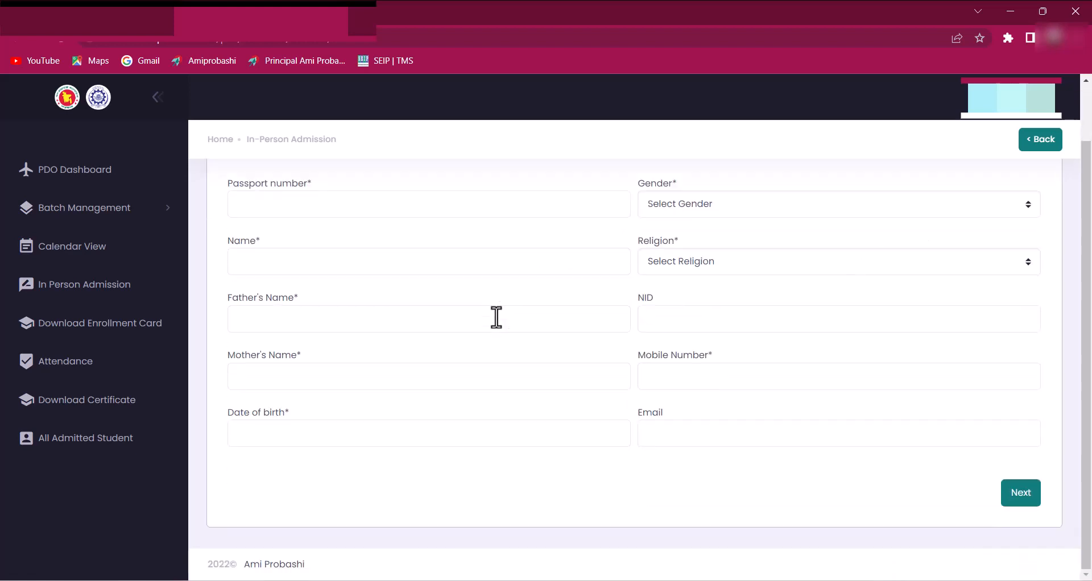
scroll(488, 357, "up", 1)
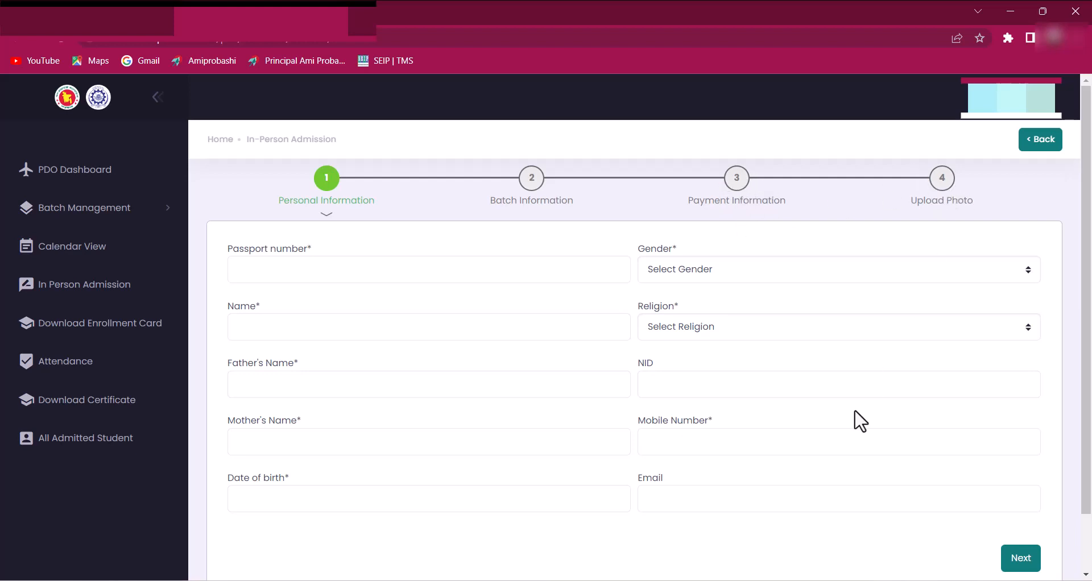
scroll(853, 421, "down", 2)
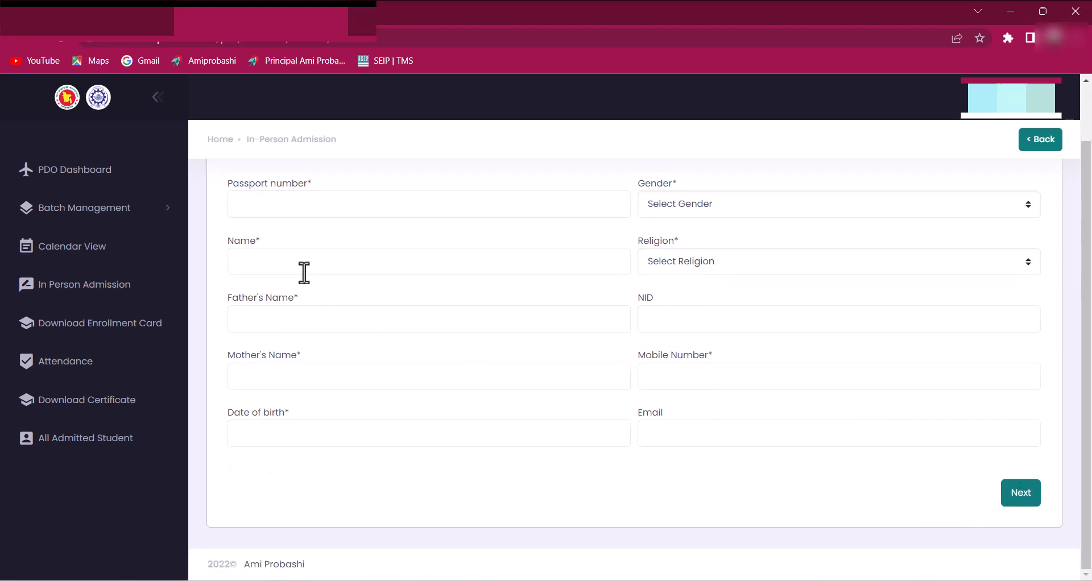